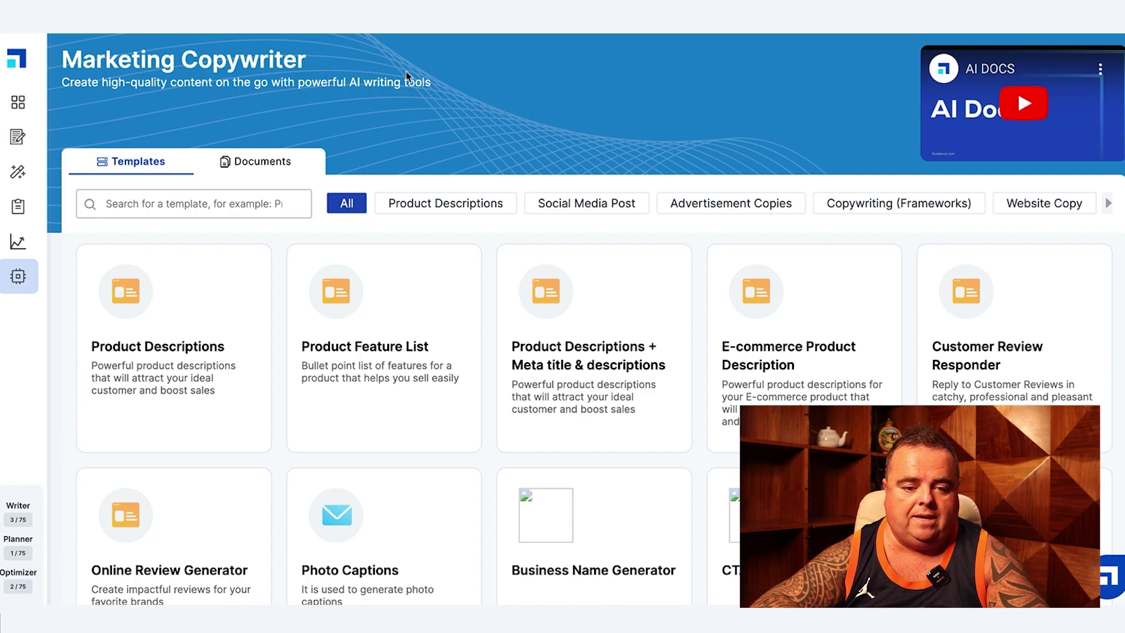
Filter the Marketing Copywriter template library to the Product Descriptions category.
click(451, 205)
Browse the Social Media Post, Advertisement Copies, Copywriting (Frameworks) and Website Copy categories.
click(615, 203)
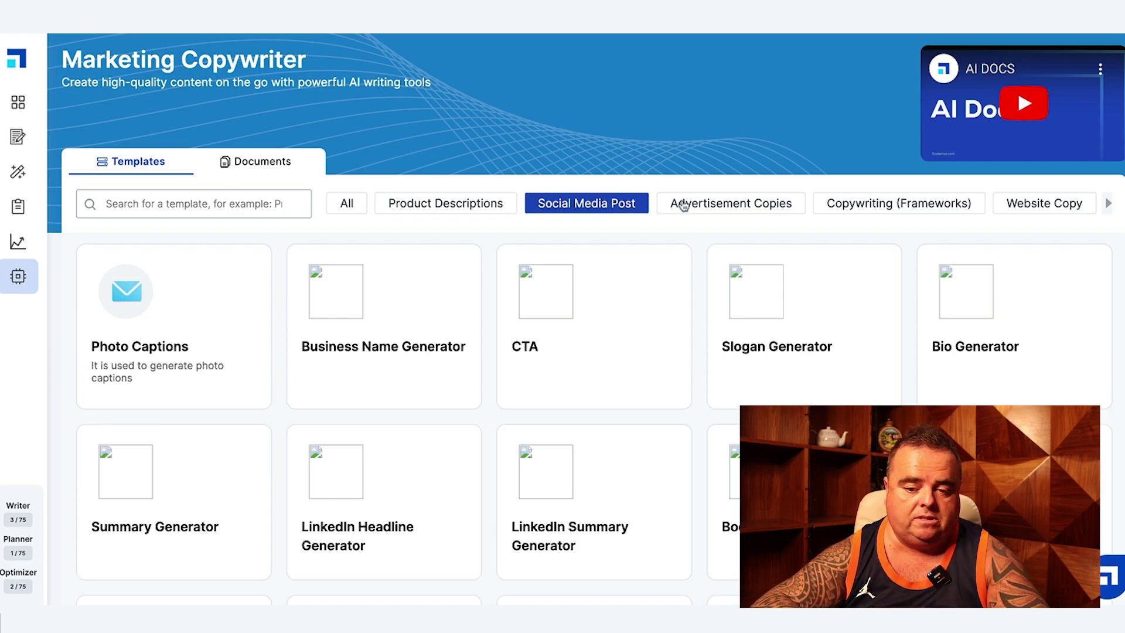
click(726, 205)
click(862, 209)
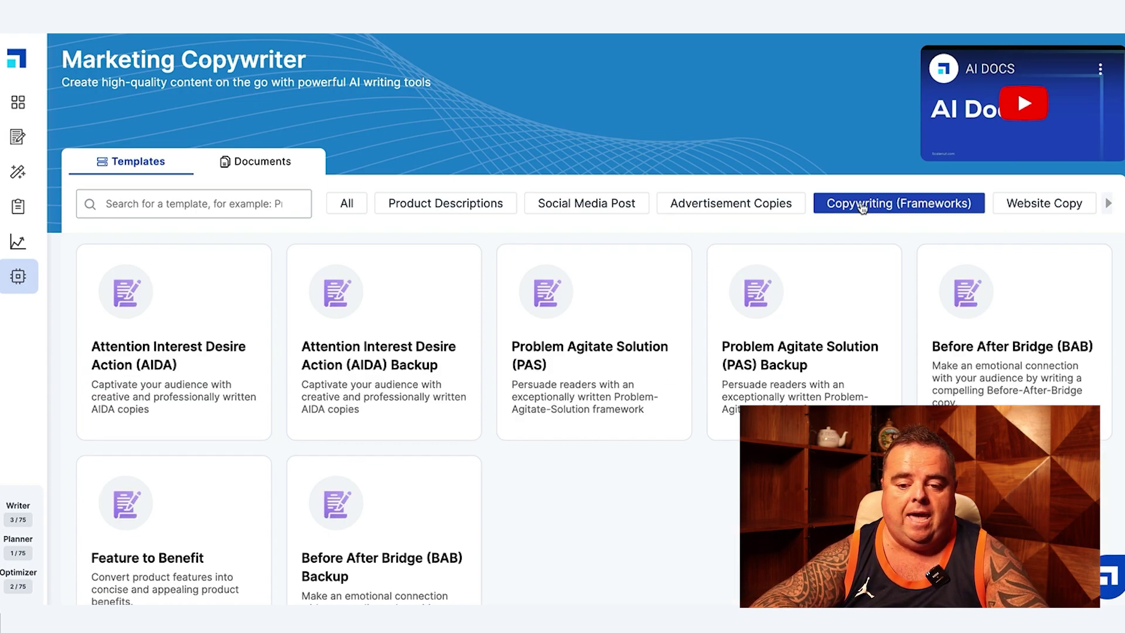
click(1041, 211)
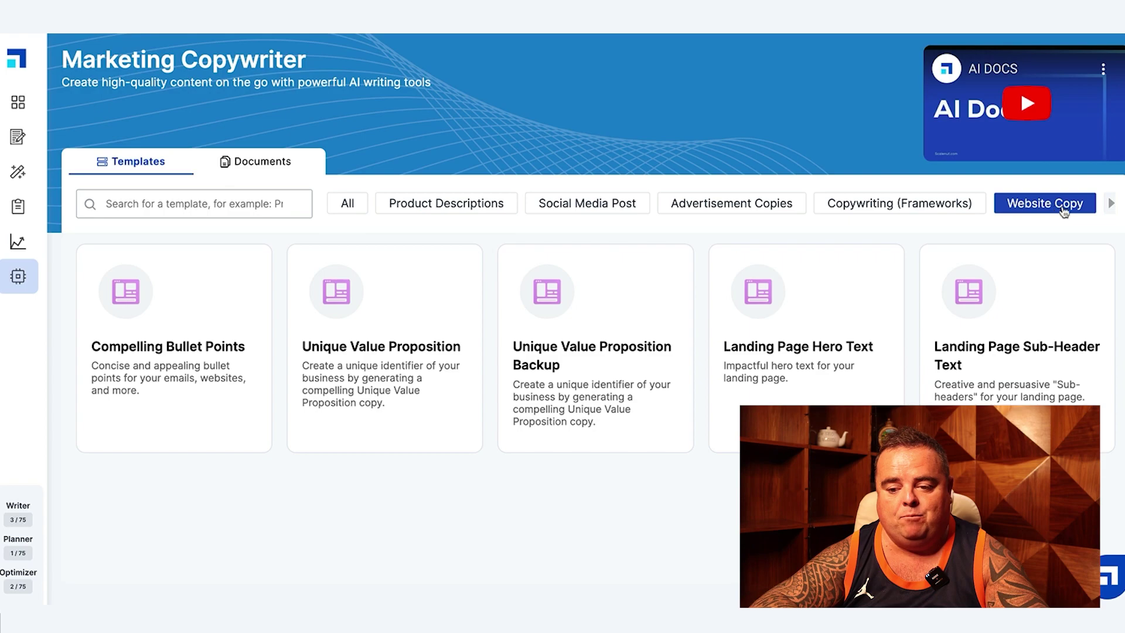
Reveal more chips and view Q&A Content, Video Content, Email Copywriting and Article Copywriting.
click(1111, 203)
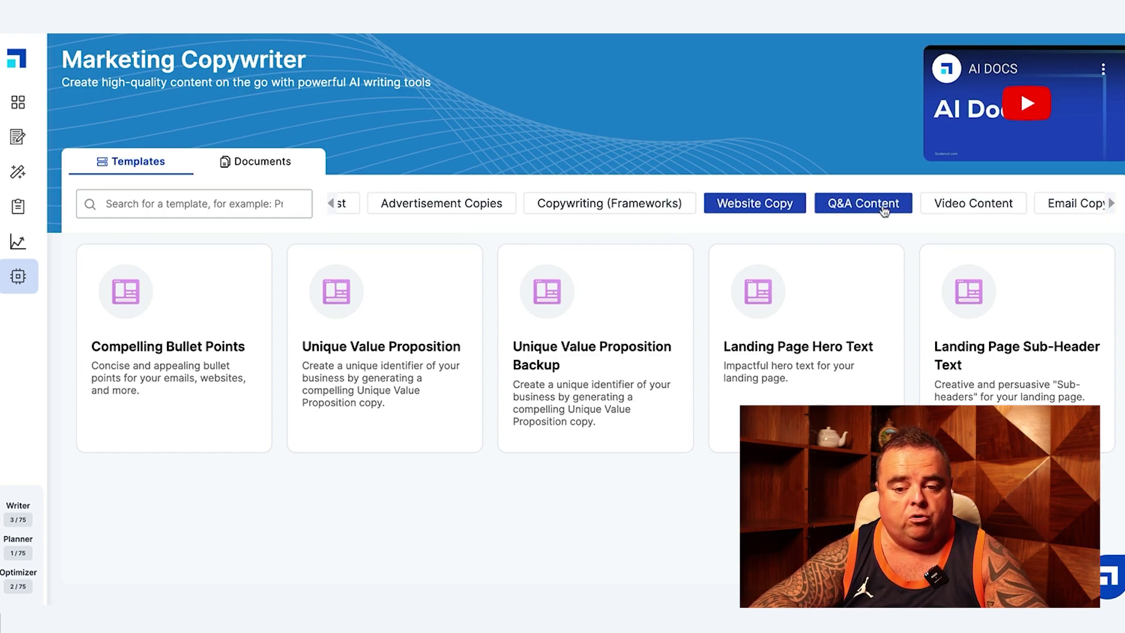
click(904, 207)
click(951, 214)
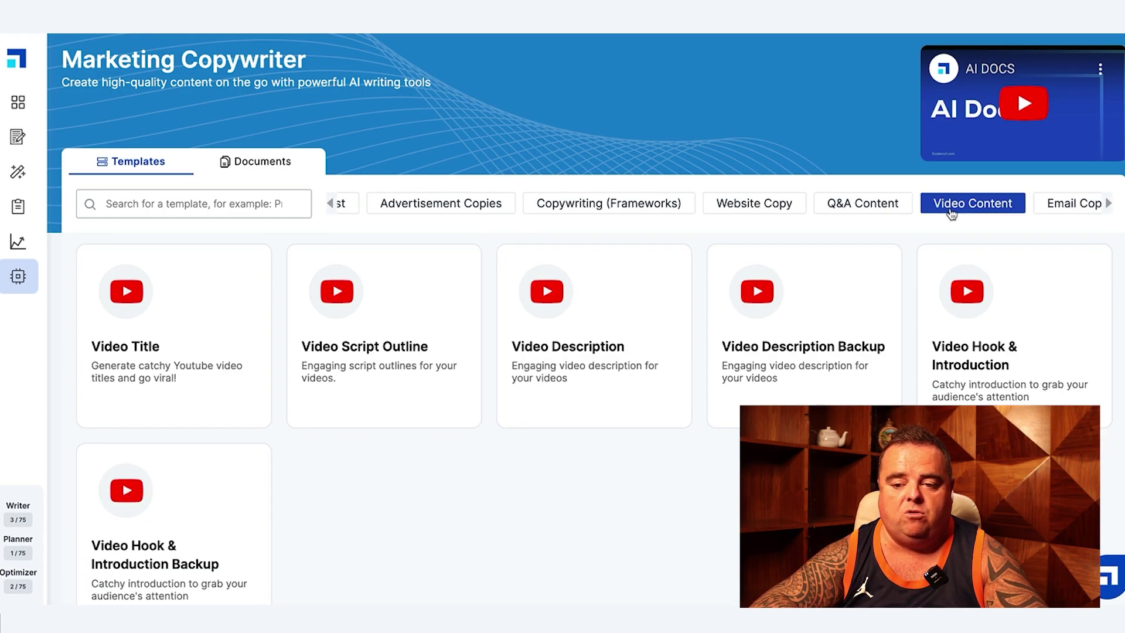
click(1095, 211)
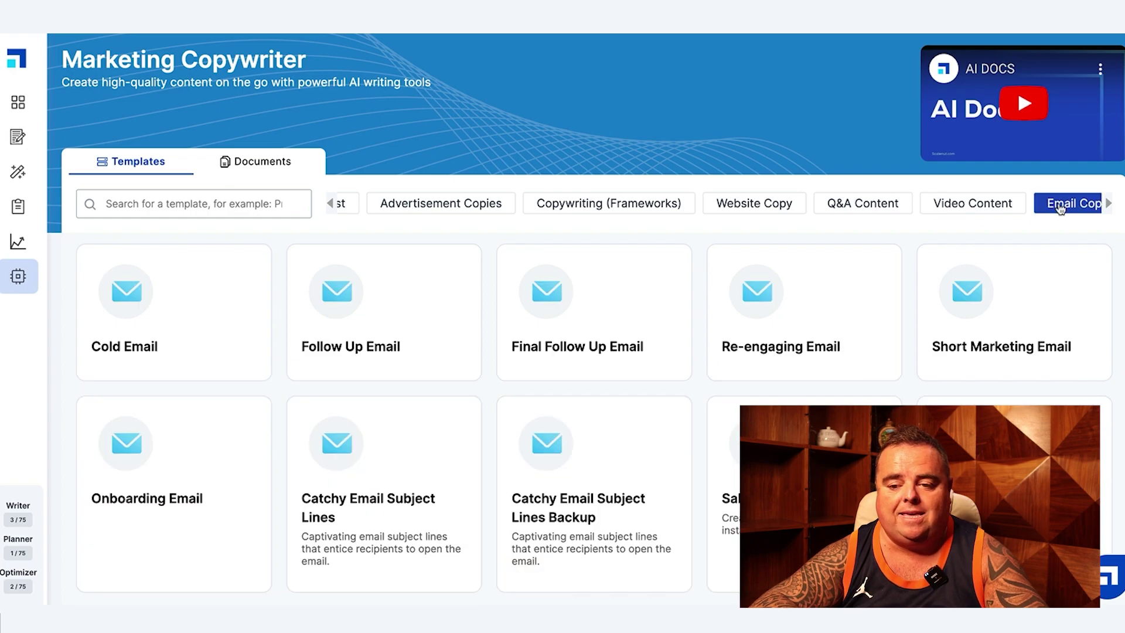
click(1110, 204)
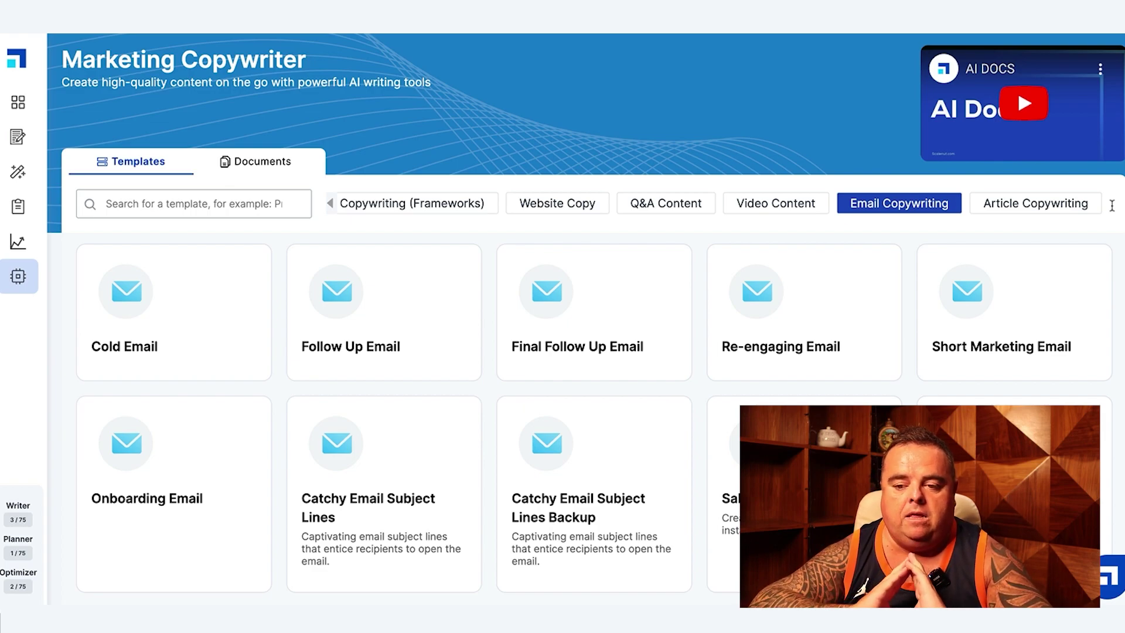
click(1032, 202)
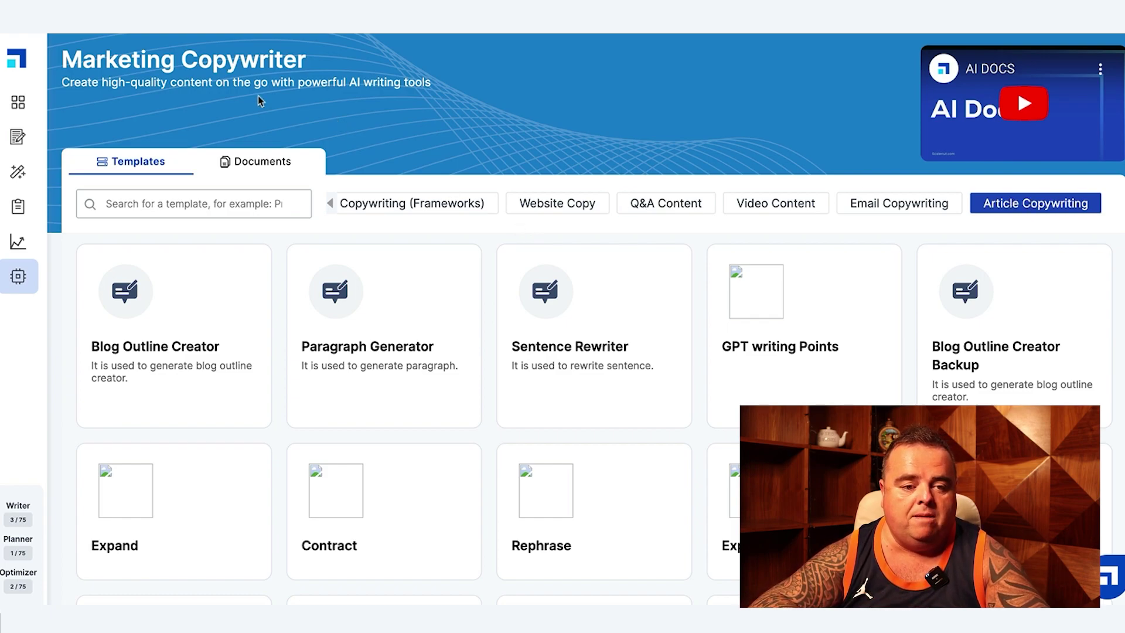
Open the Product Descriptions template and enter 'adidas mens black trainers' as the brand.
click(284, 160)
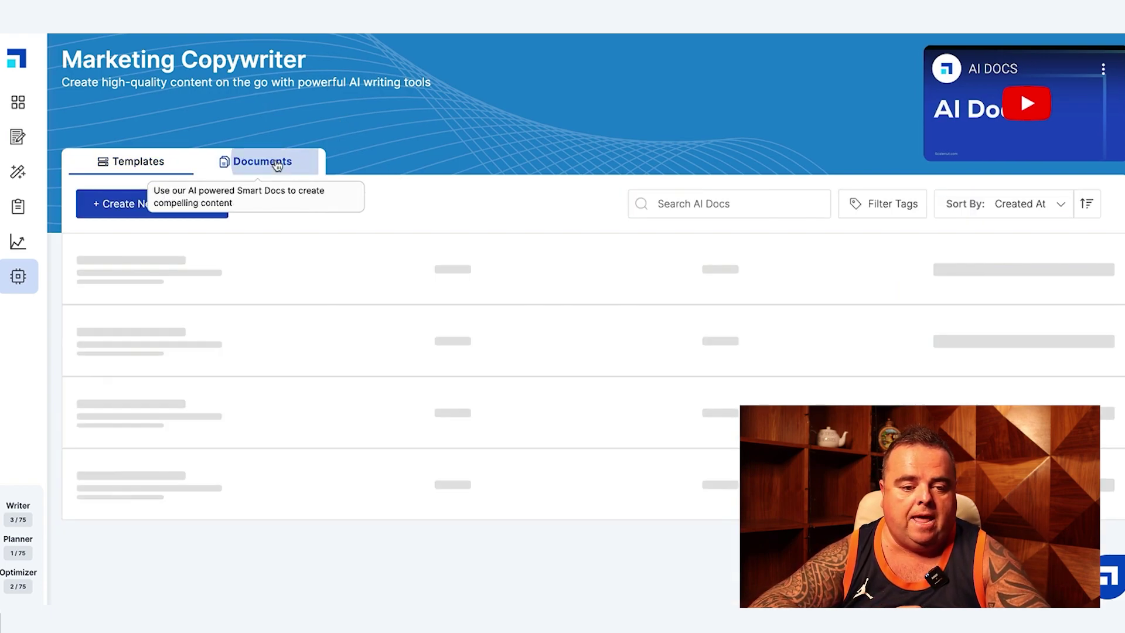
click(159, 168)
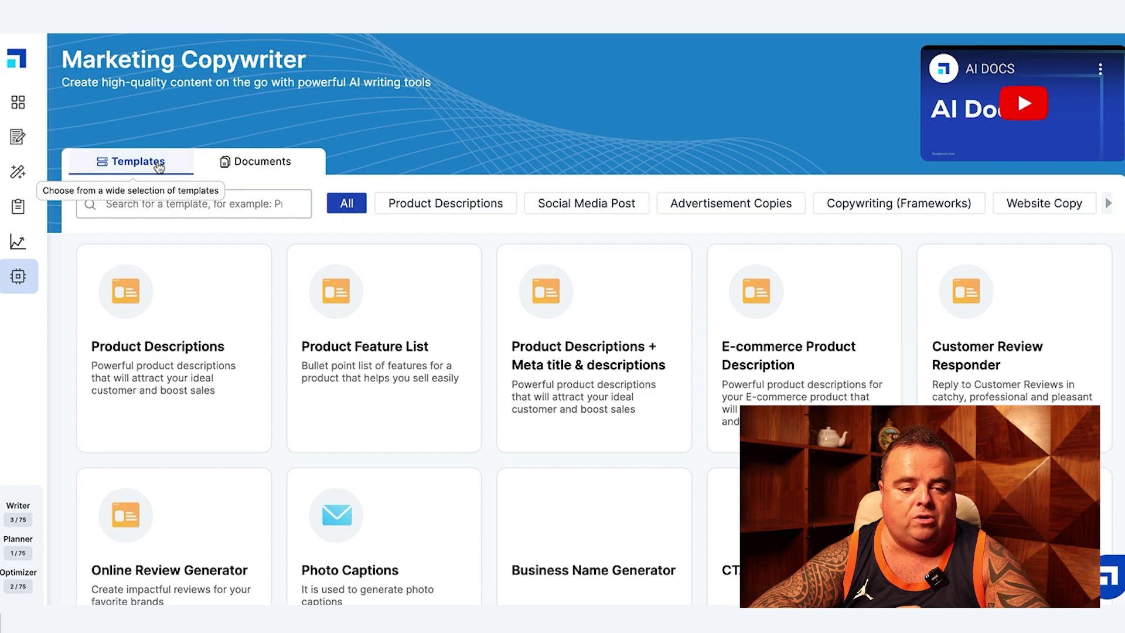
click(204, 364)
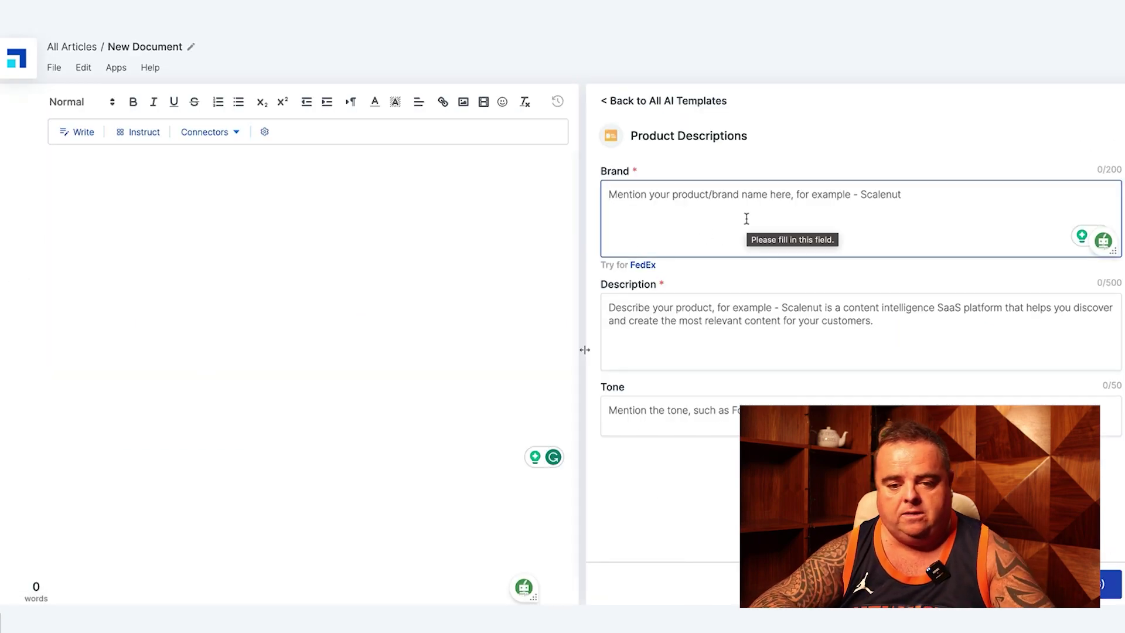
text(ad)
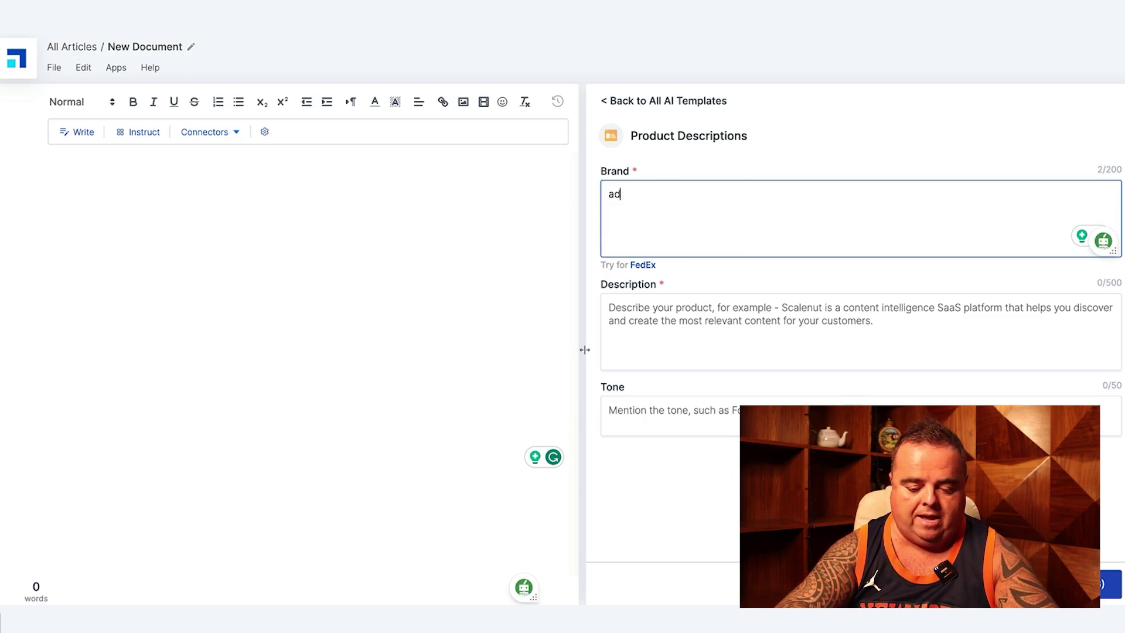
text(idas)
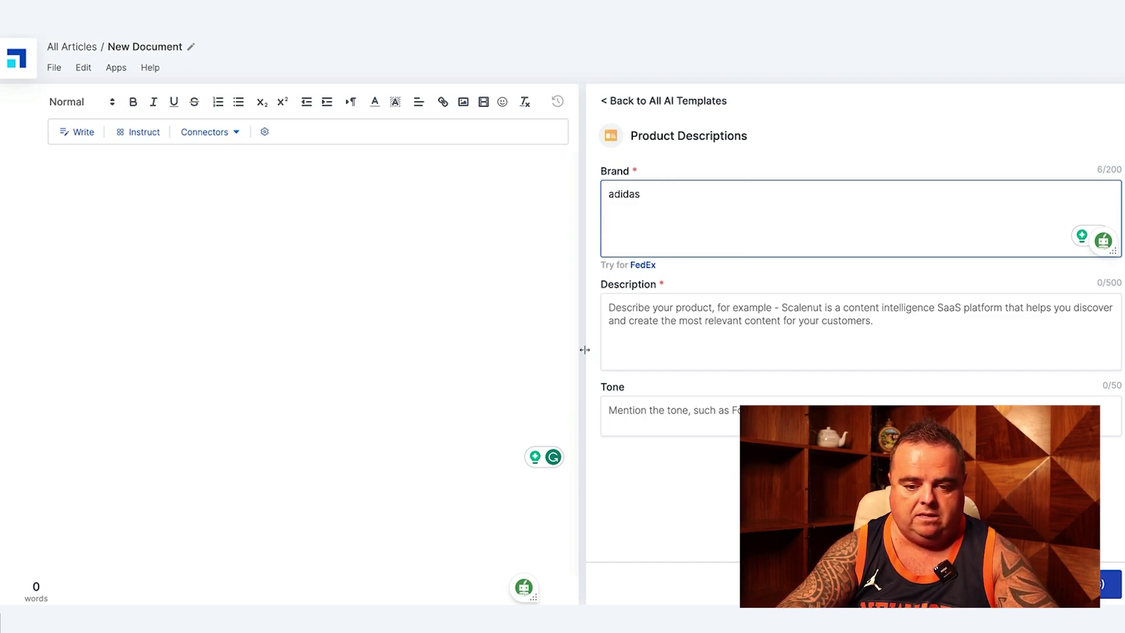
text( mens)
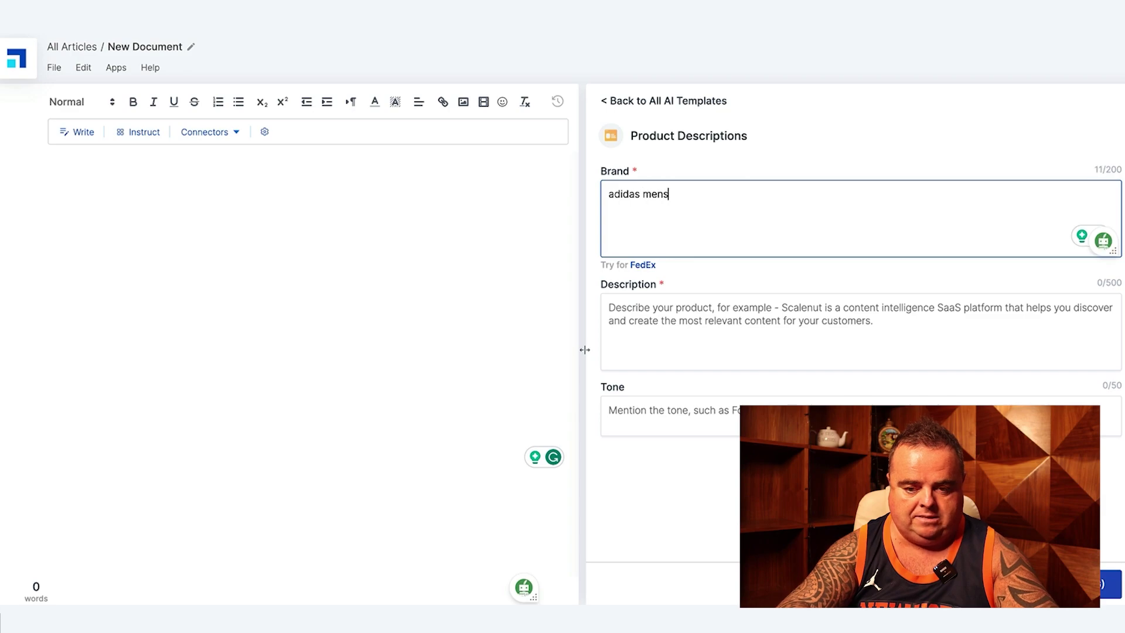
text( black trainers)
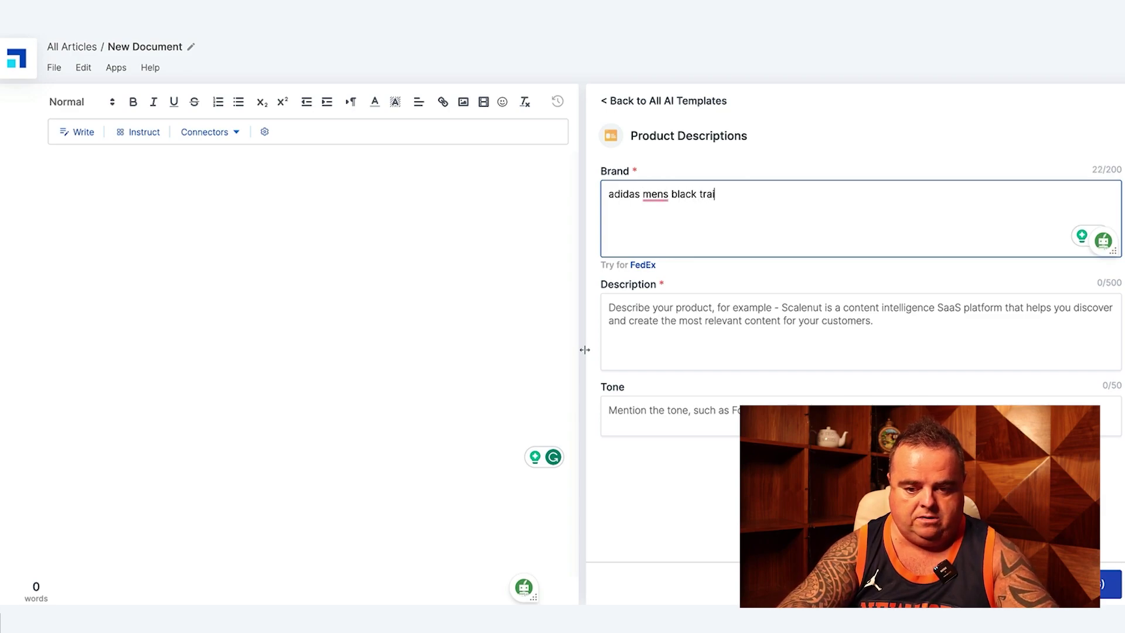
Enter 'adidas mens black trainers' as the product description, fixing a typo.
click(790, 323)
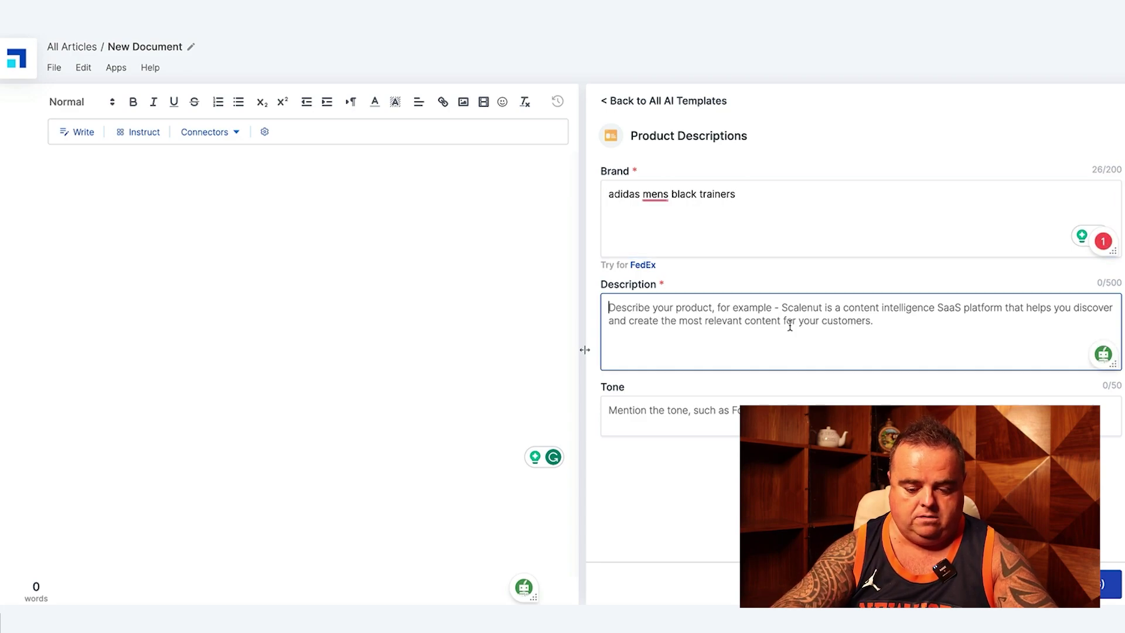
text(adidas mens)
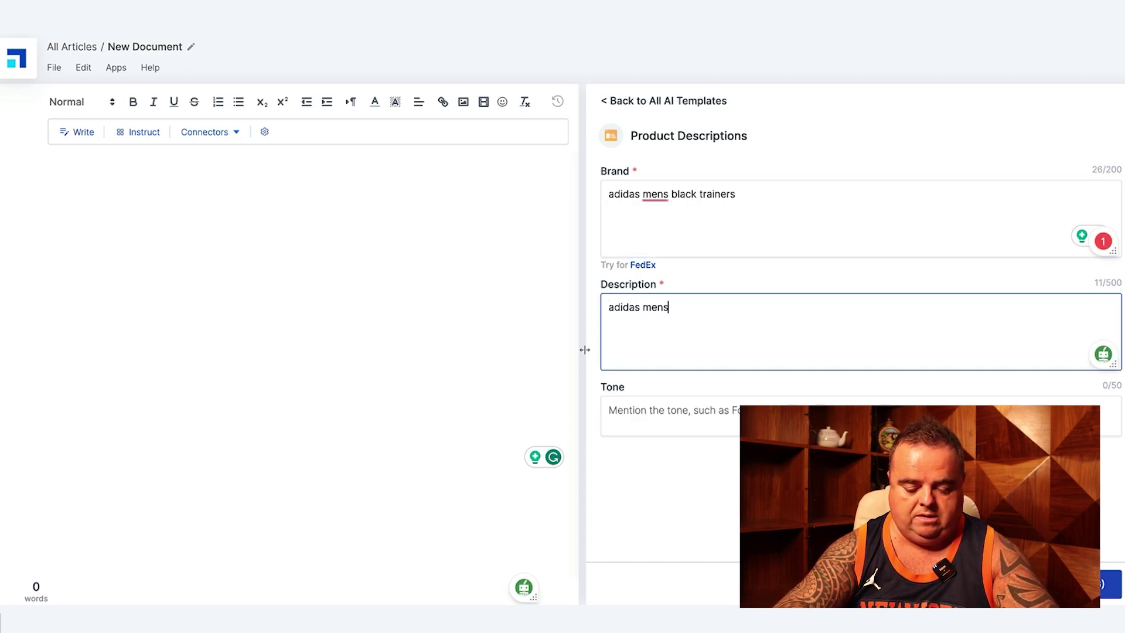
text( black trainers)
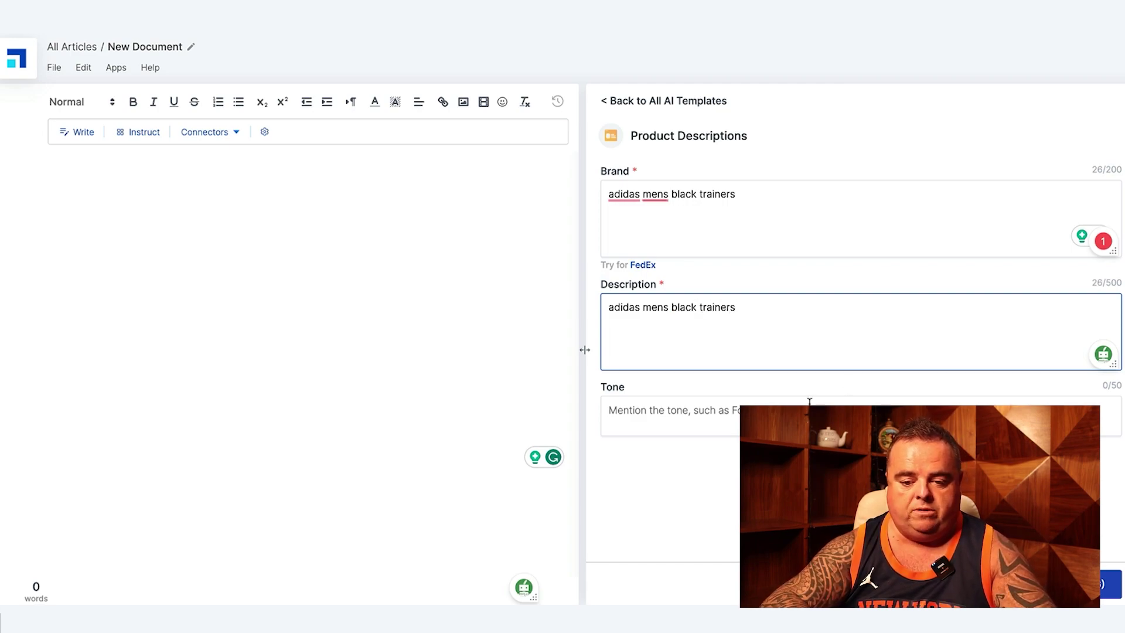
Set the tone to 'funny' and generate the product descriptions.
click(809, 402)
text(funny)
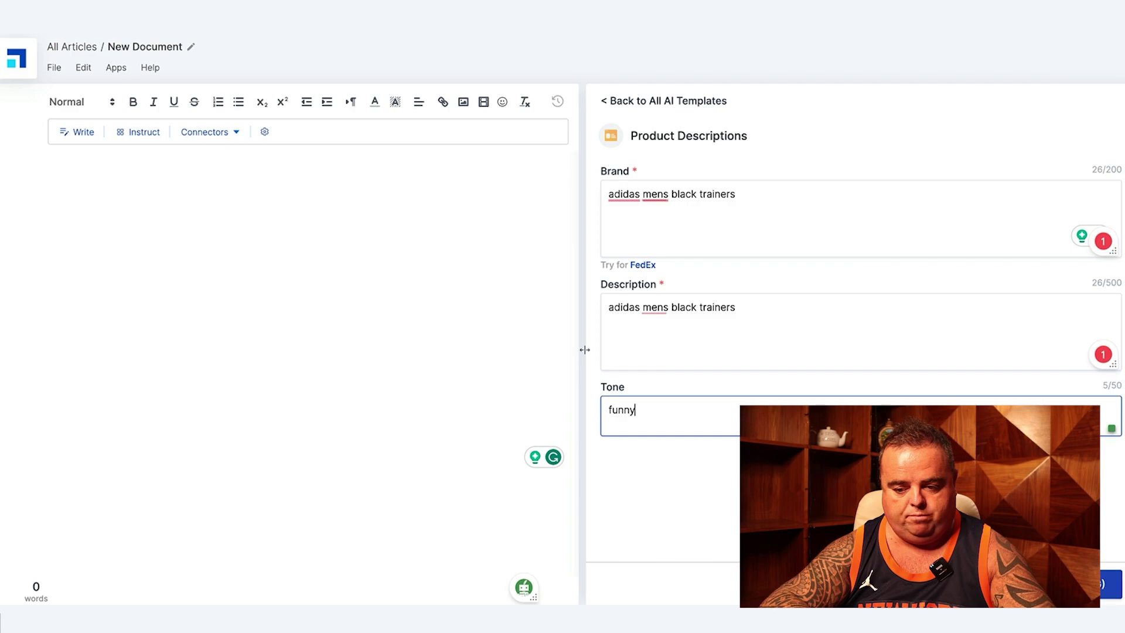
click(1111, 584)
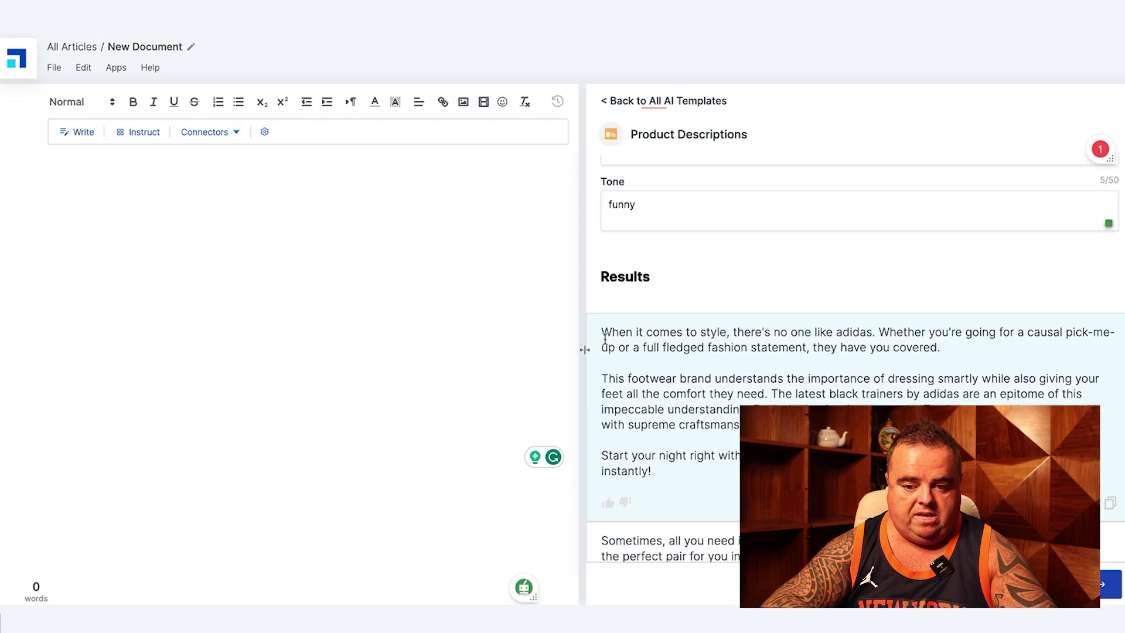
Select the first funny adidas trainers description and scroll through the generated results.
drag(604, 338, 679, 489)
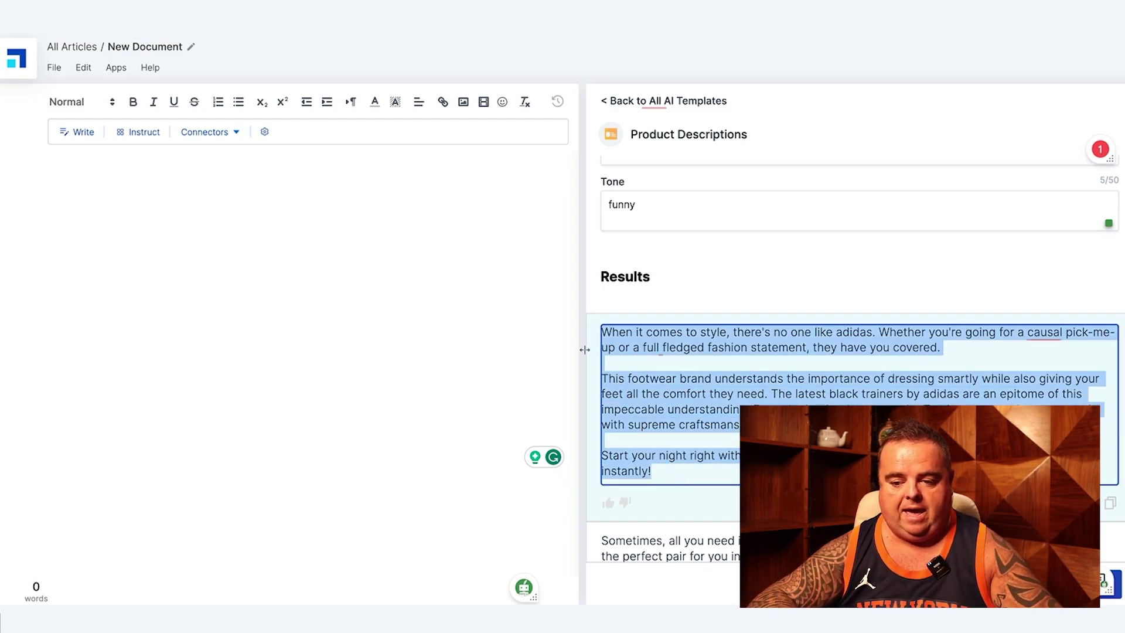
scroll(584, 350, down, 6)
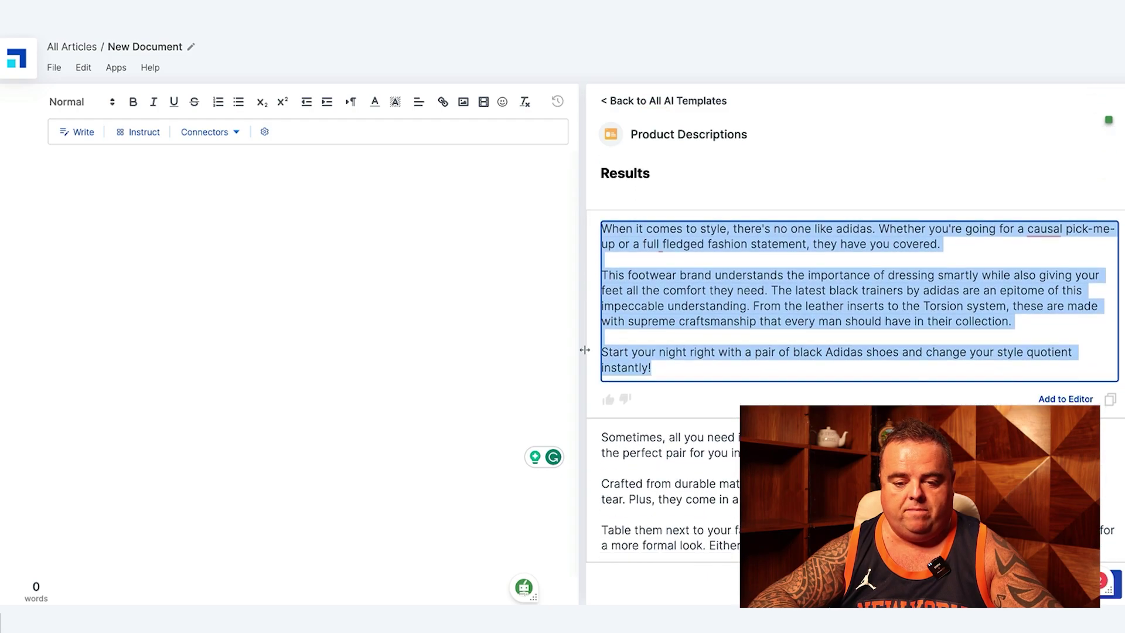
scroll(585, 350, down, 3)
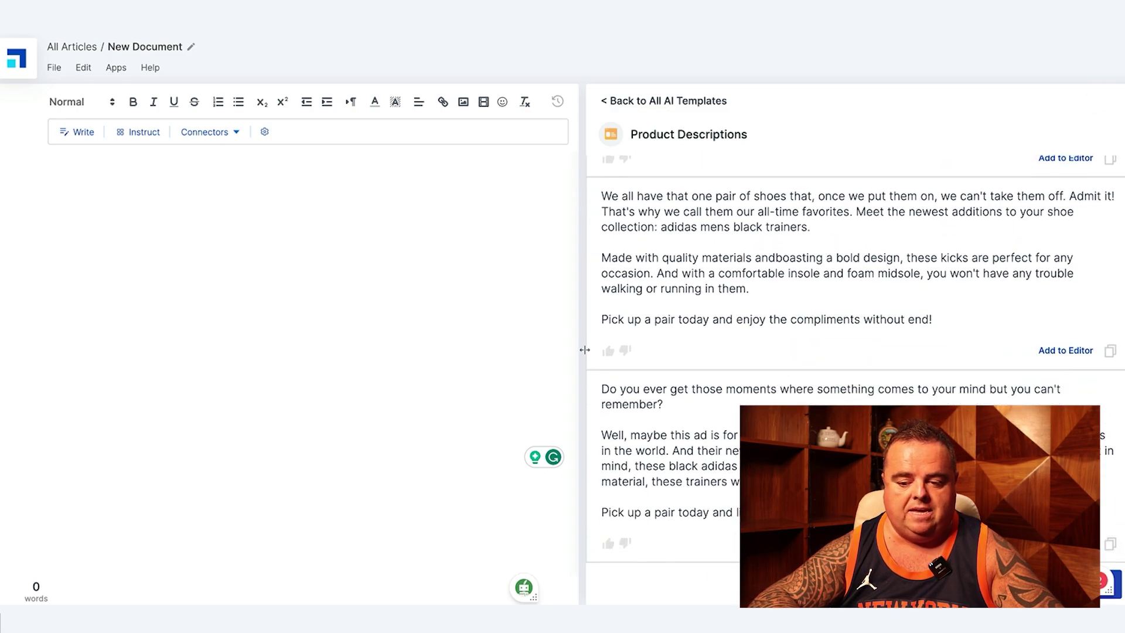
scroll(584, 350, up, 10)
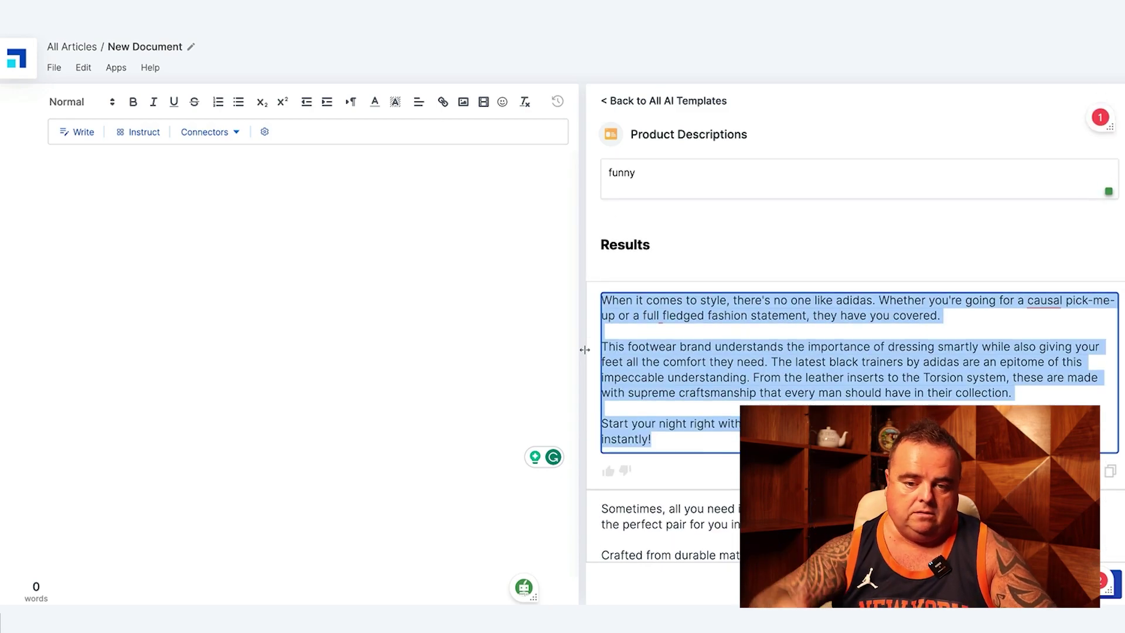
click(658, 176)
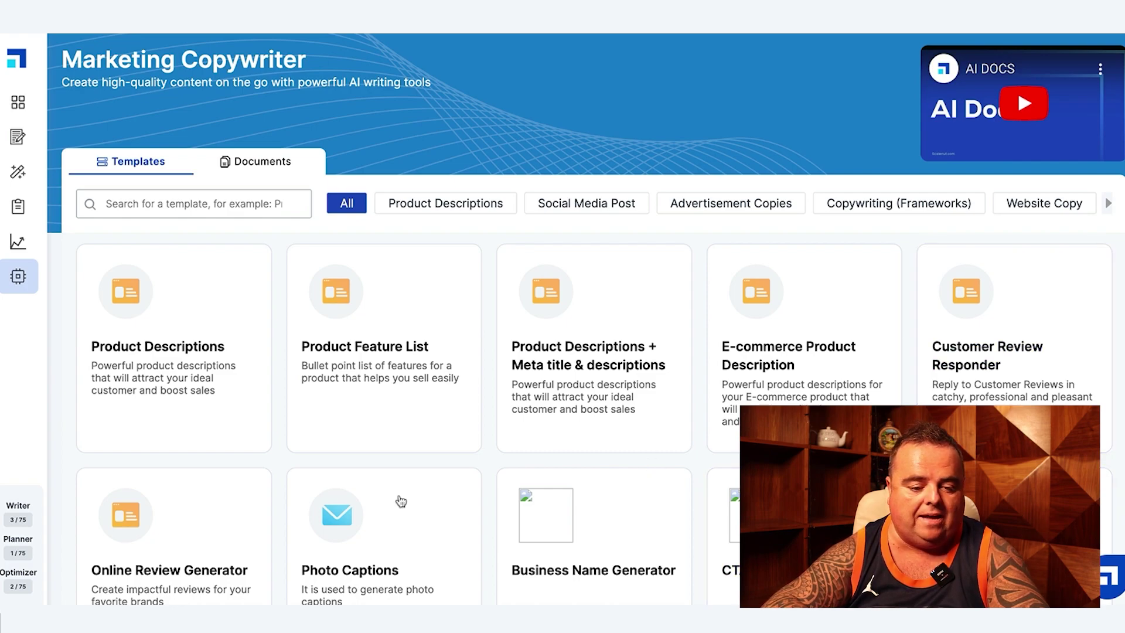
Scroll the full template grid down to Simplify a Sentence and Active to Passive Converter.
drag(279, 462, 281, 249)
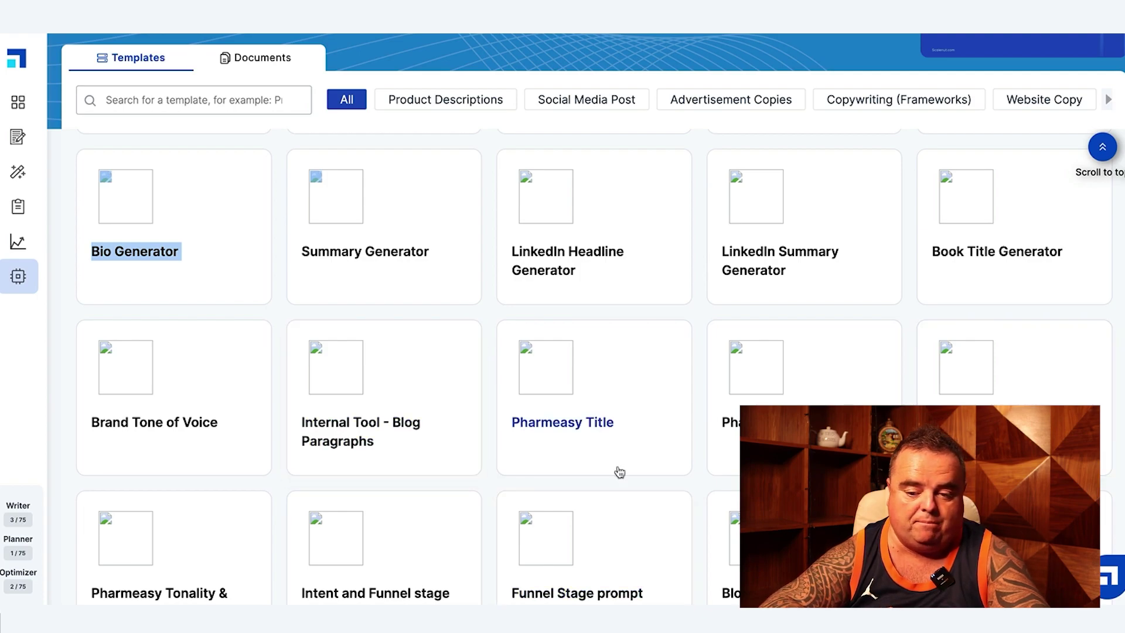
scroll(586, 352, down, 8)
drag(1122, 351, 1043, 294)
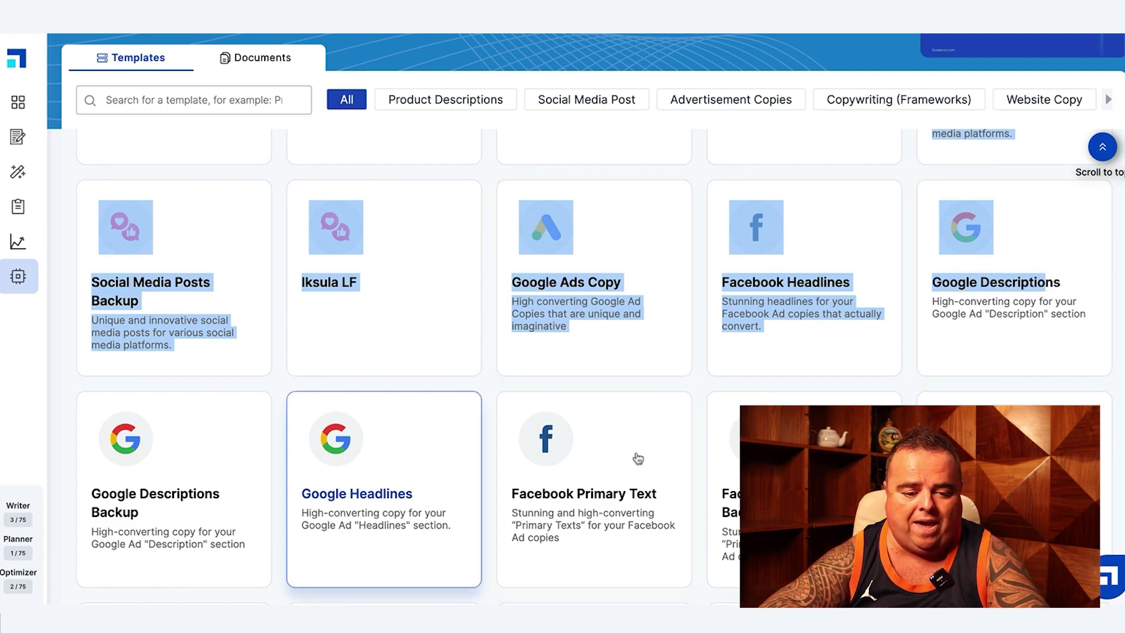
drag(638, 458, 976, 303)
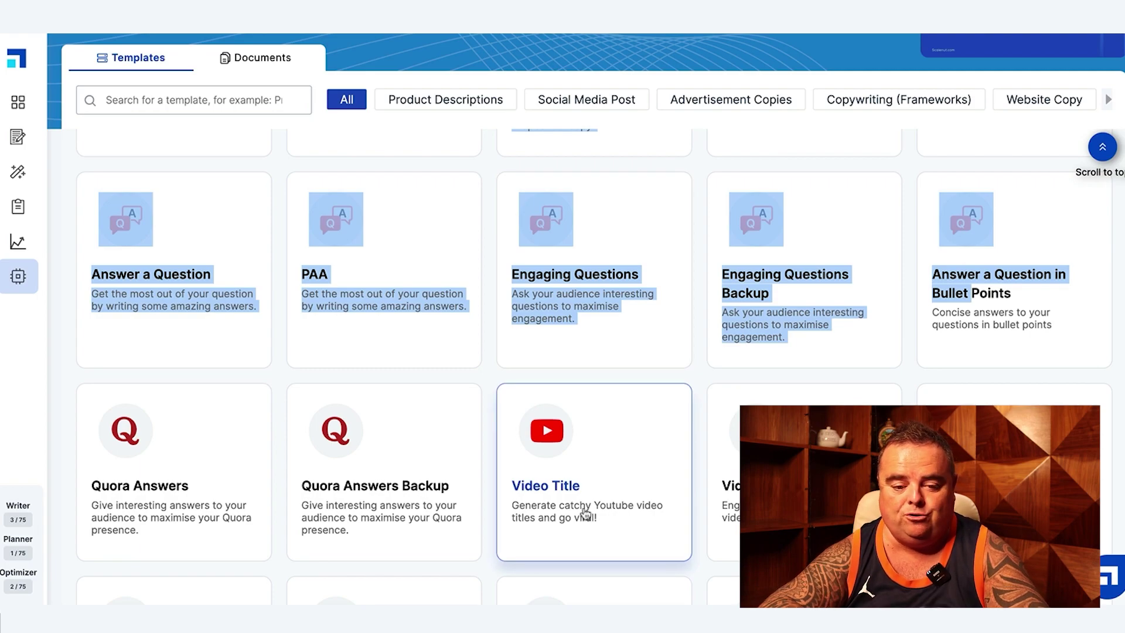
click(1118, 437)
drag(1118, 437, 1038, 385)
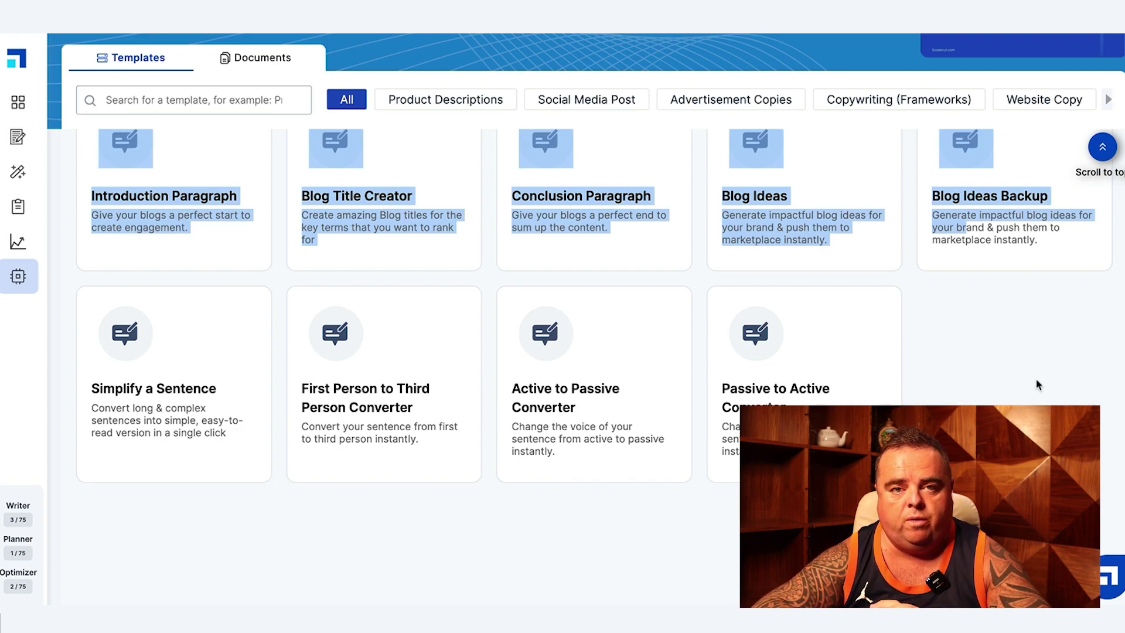
mouse_move(25, 283)
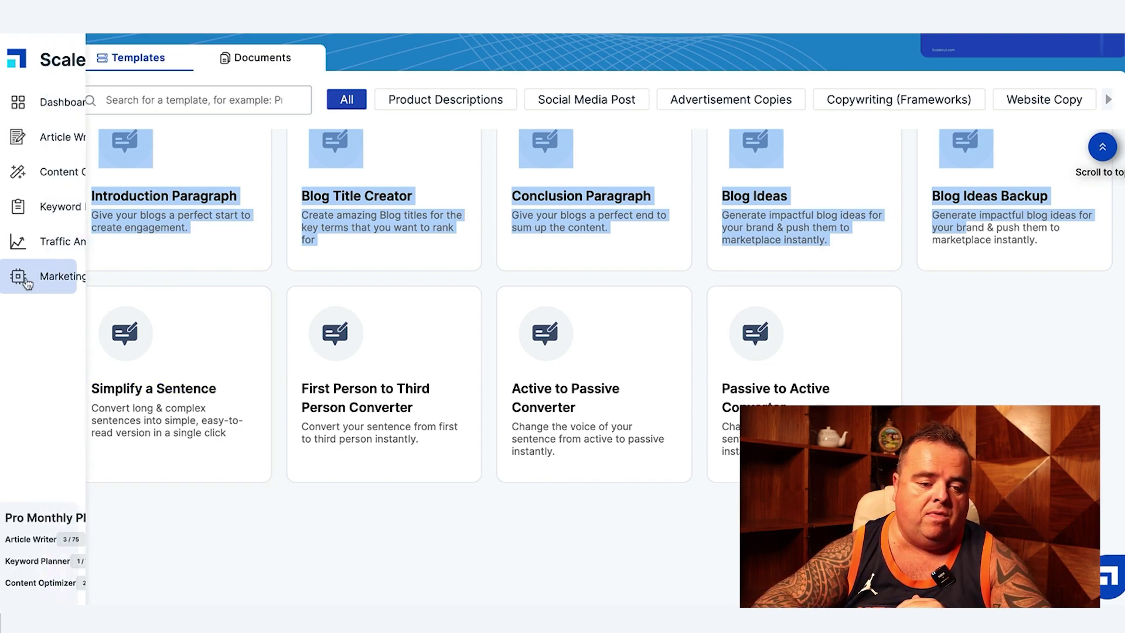